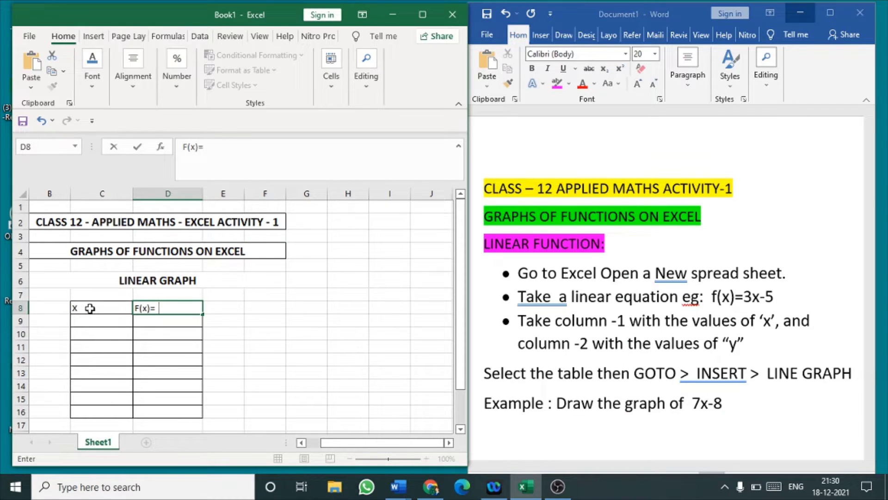
Highlight the sentence 'Draw the graph of 7x-8' in pink in the Word notes, then return to Excel.
click(703, 404)
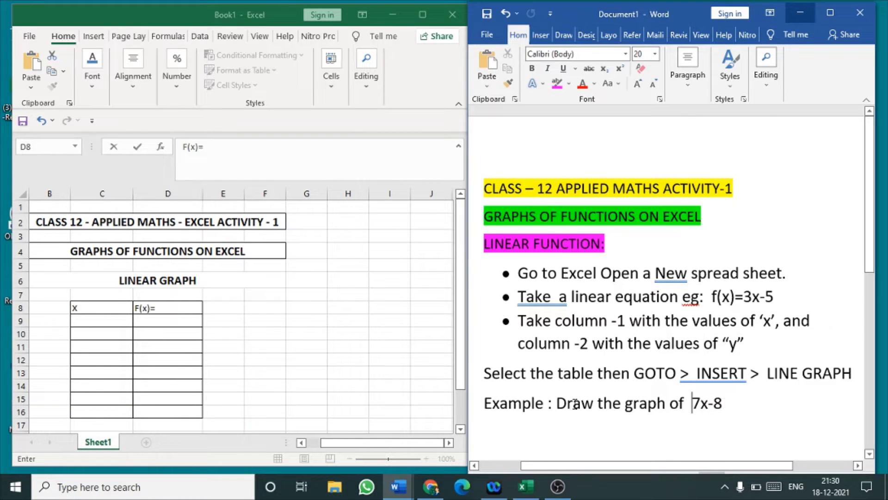
drag(556, 401, 724, 403)
click(557, 85)
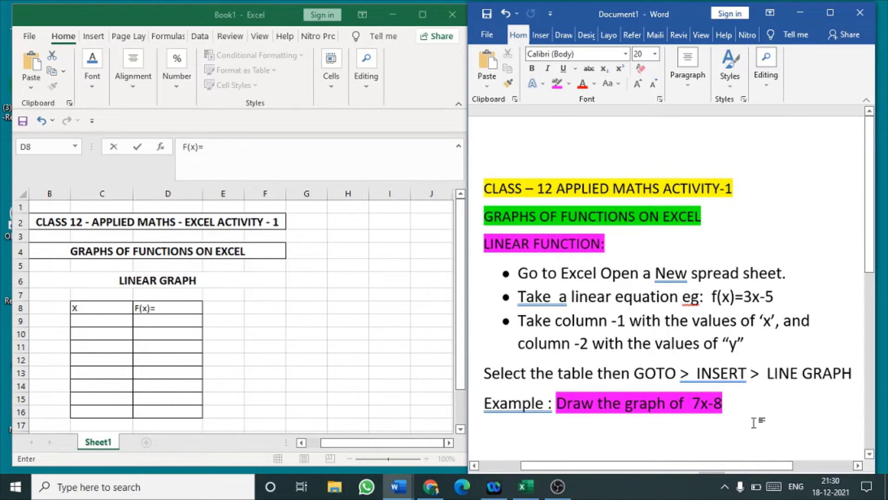
click(95, 322)
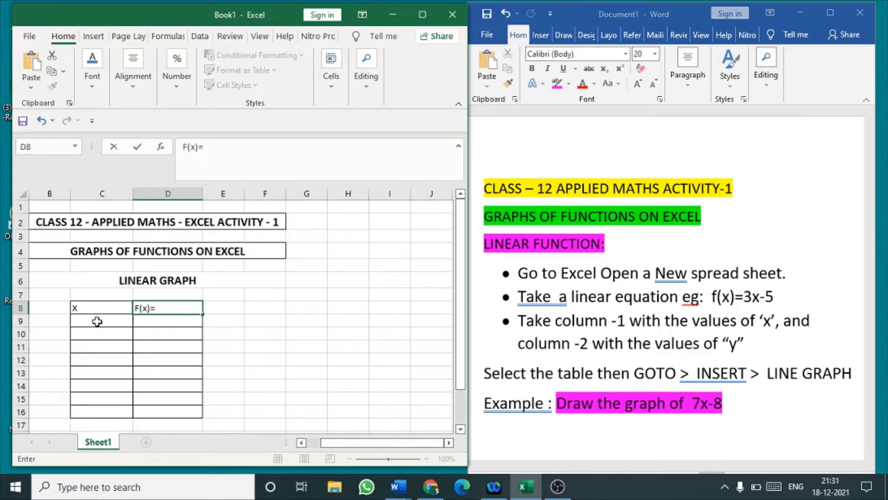
Enter the x values -6, -4, -2, 0, 2, 4, 6, 8 into C9:C16.
click(97, 321)
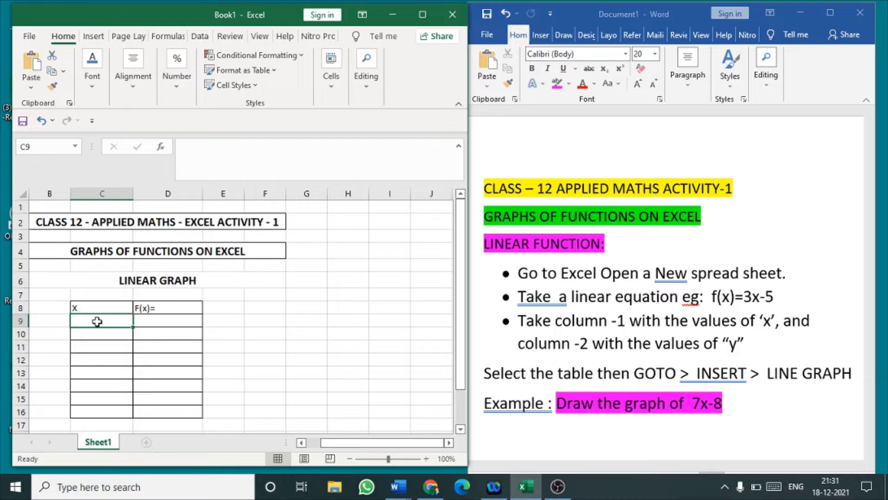
text(-6)
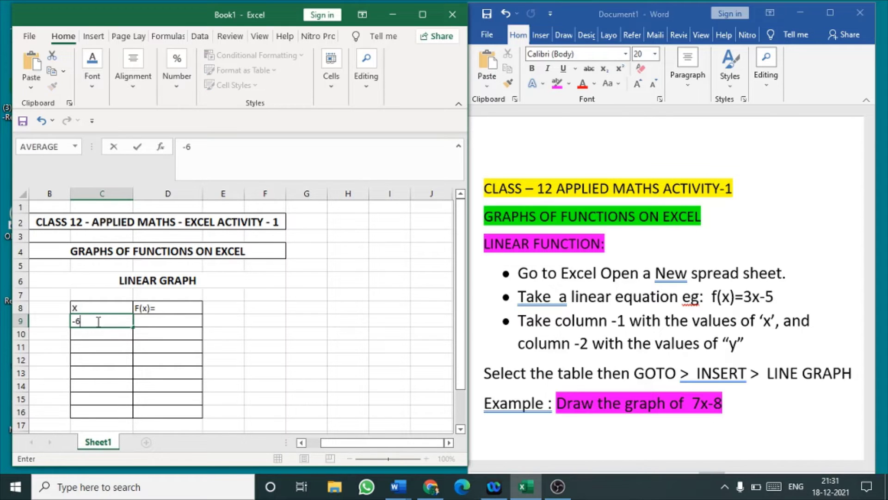
key(Return)
text(-4)
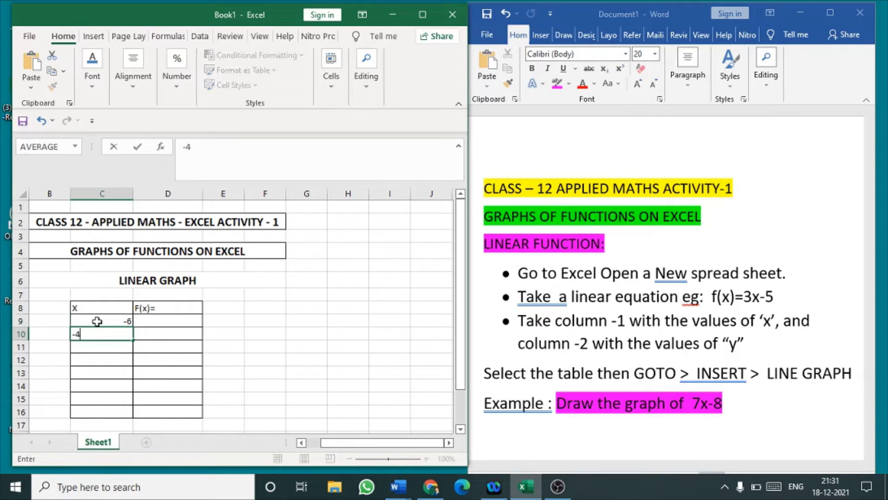
key(Return)
text(-2)
key(Return)
text(0)
key(Return)
text(2)
key(Return)
text(4)
key(Return)
text(6)
key(Return)
text(8)
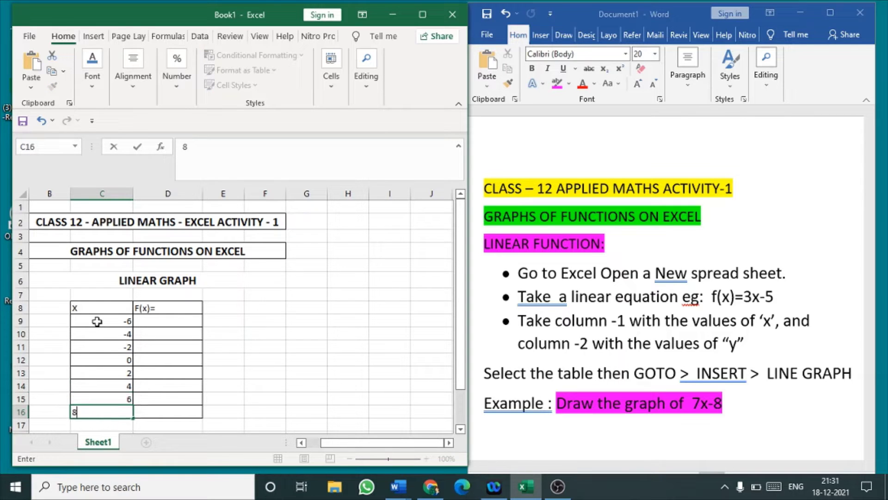
click(161, 320)
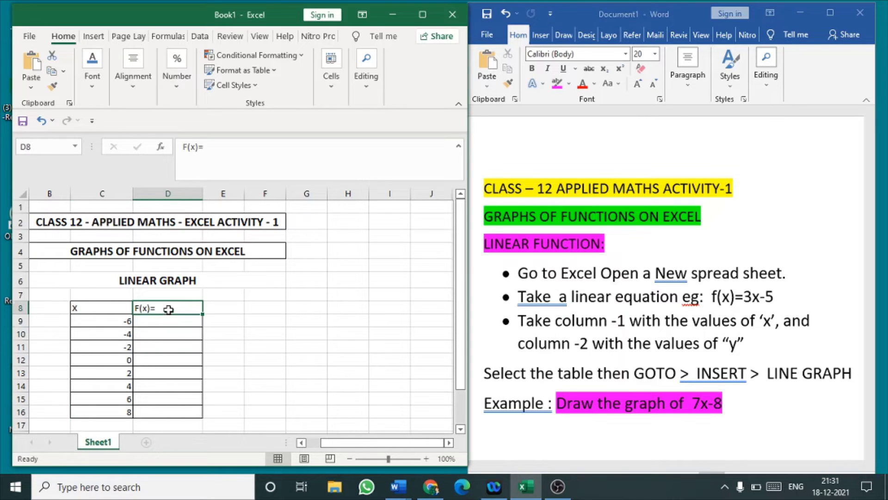
Append 'y=7x-8' to the D8 heading so it reads F(x)= y=7x-8.
double_click(168, 309)
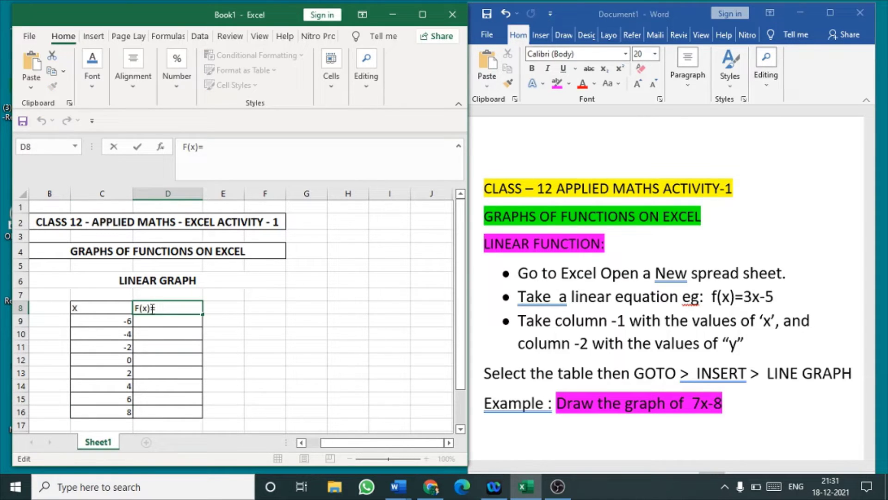
text(y=7x-8)
click(175, 320)
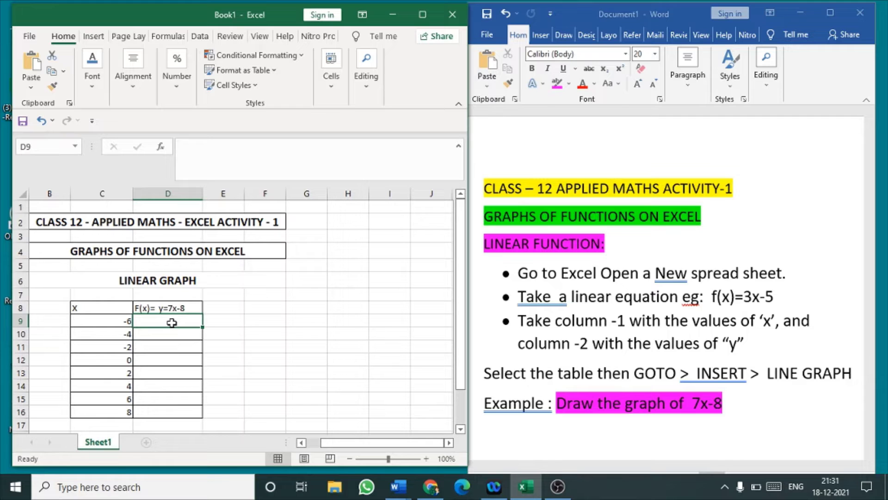
Enter the formula =7*(C9)-8 in D9, referencing x in C9, so it shows -50.
text(=)
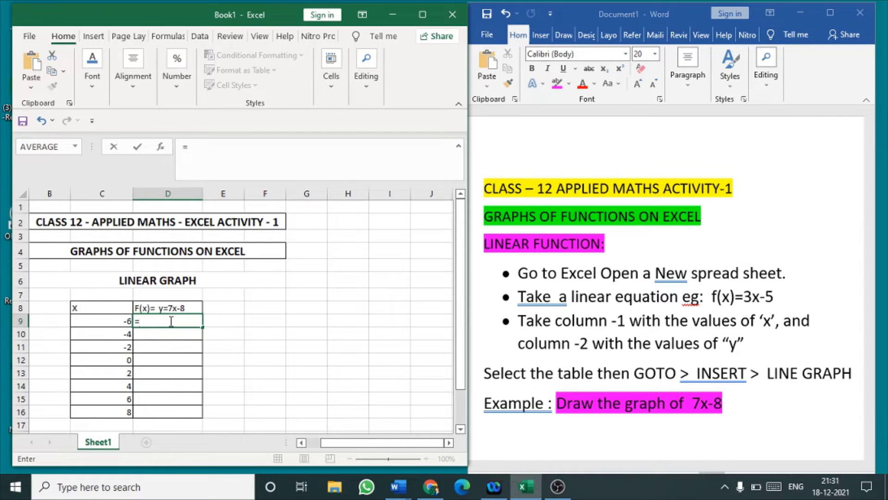
text(7)
text(*(-6)-8)
drag(151, 321, 161, 321)
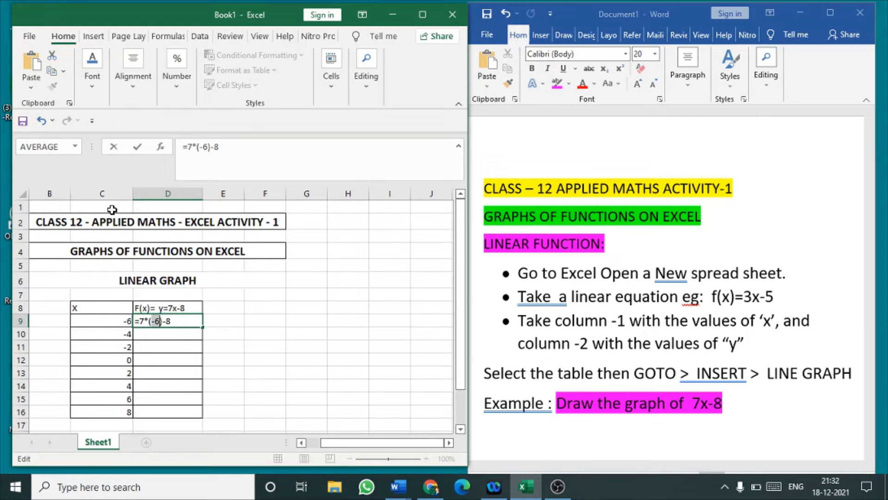
click(113, 318)
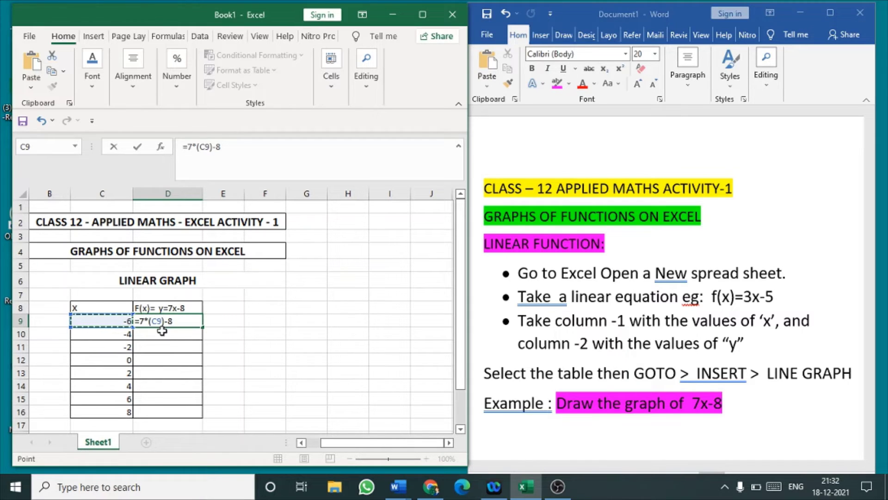
click(182, 320)
key(Return)
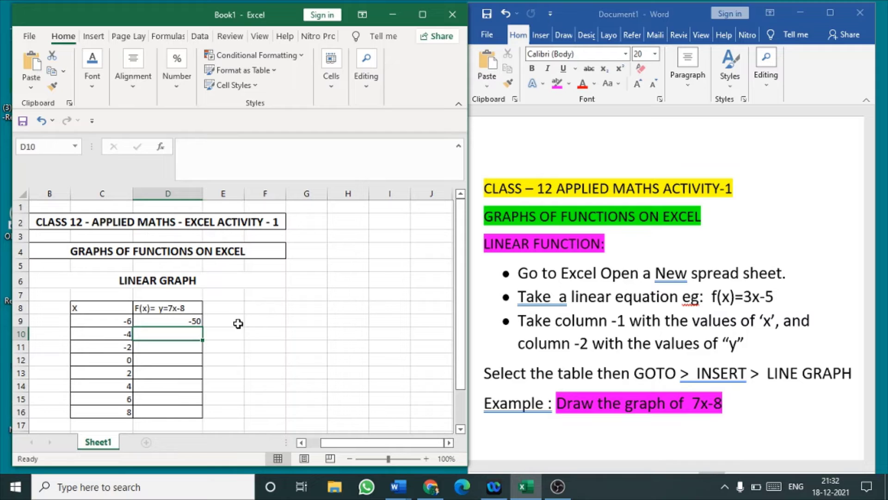
click(182, 322)
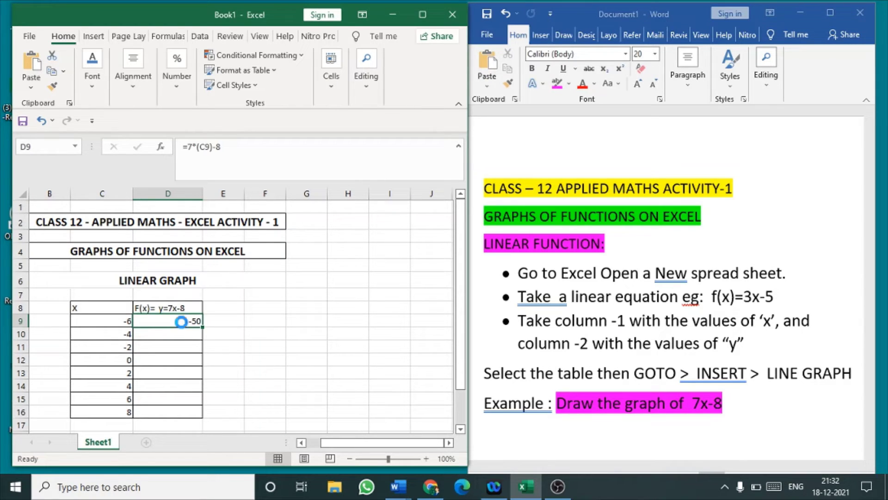
Retype D9 as =7*C9-8 without brackets, still giving -50.
key(Delete)
text(=)
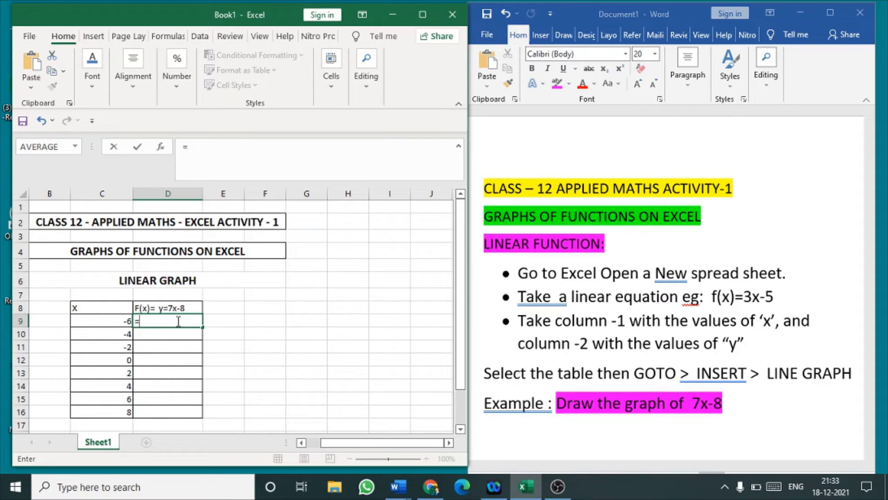
text(7*)
click(113, 321)
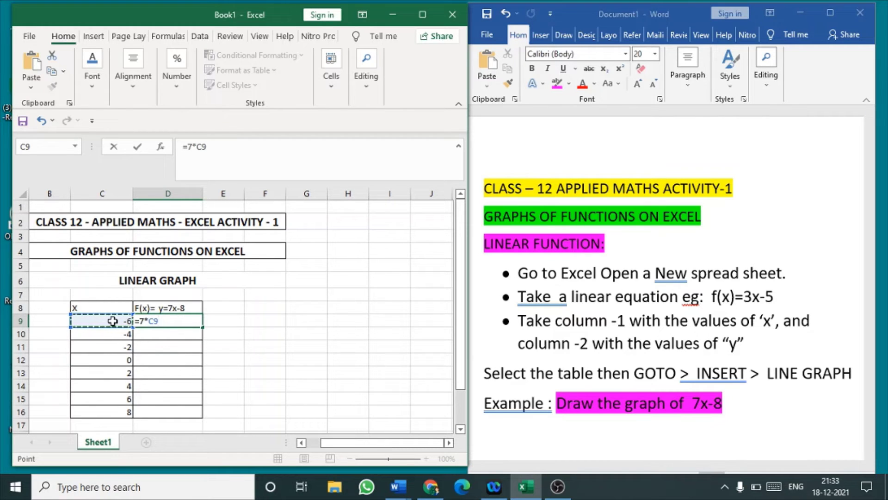
text(-8)
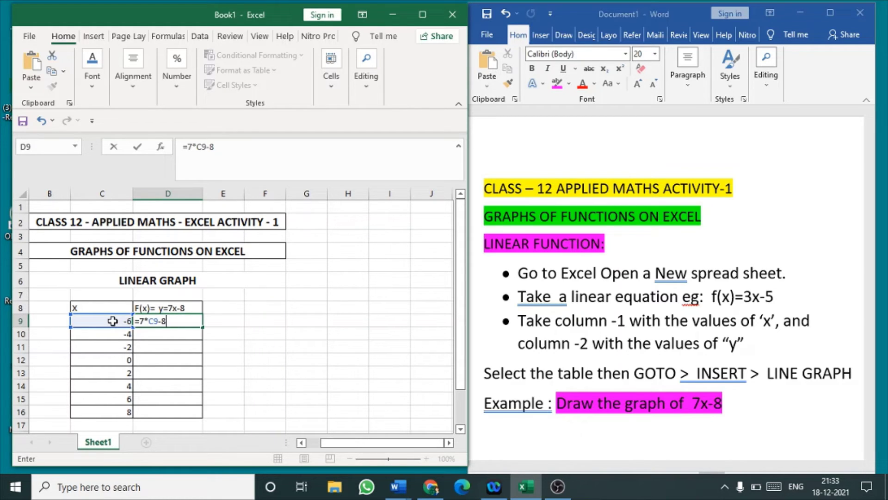
key(Return)
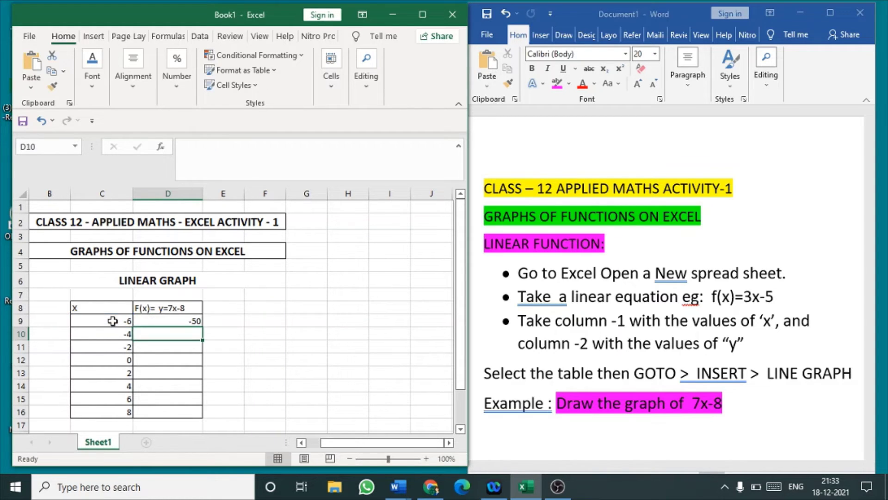
Fill the D9 formula down to D16 (-50 to 48) and select the table C8:D16.
click(188, 319)
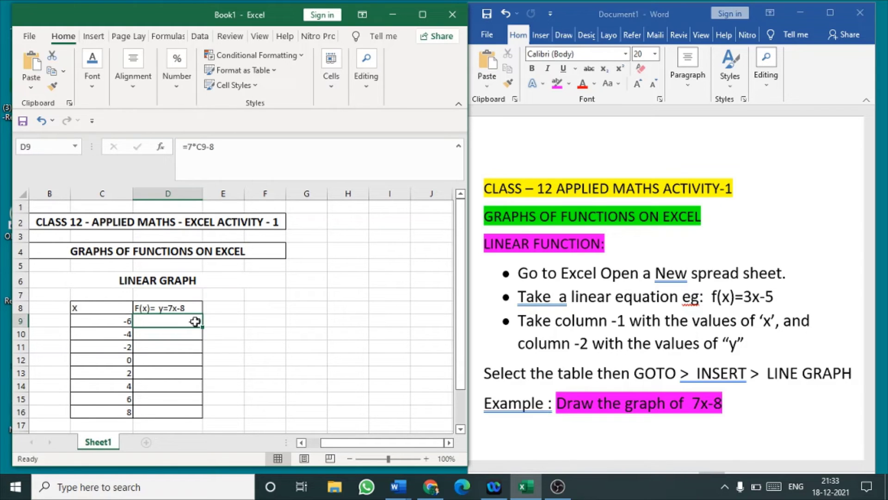
drag(203, 326, 200, 413)
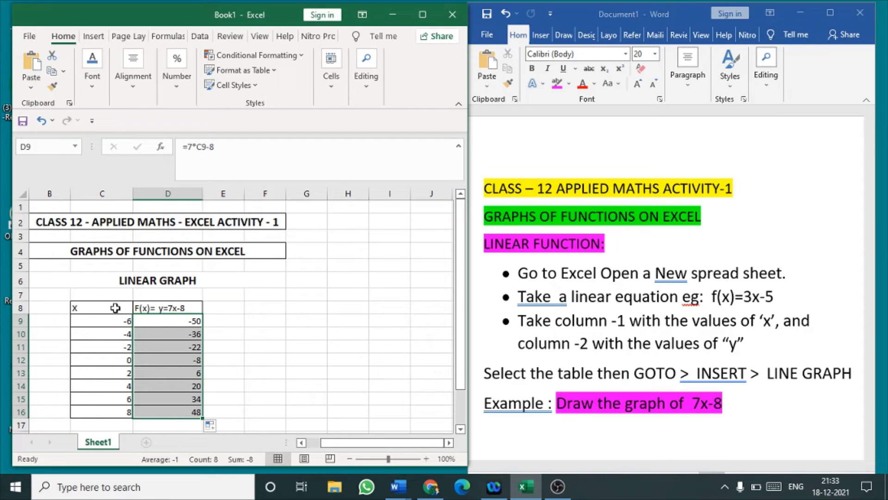
drag(115, 308, 167, 406)
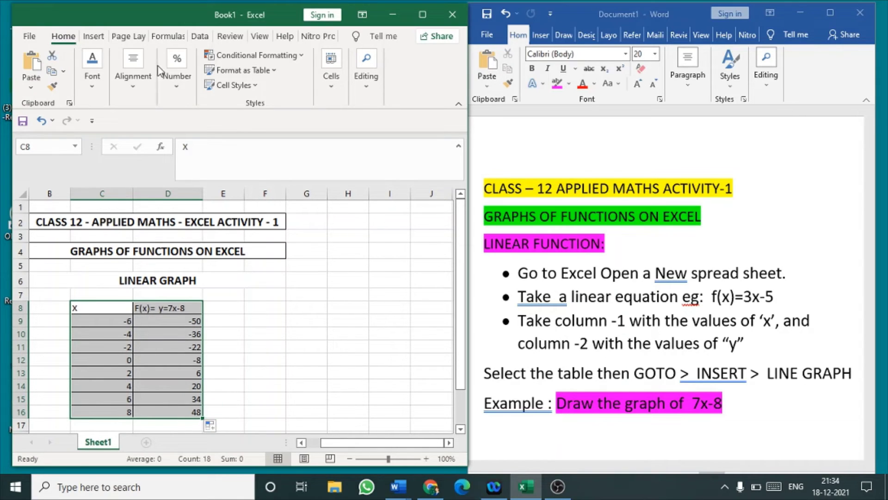
Browse the Insert chart options for the table, ending on the scatter chart types with a straight-line preview.
click(94, 37)
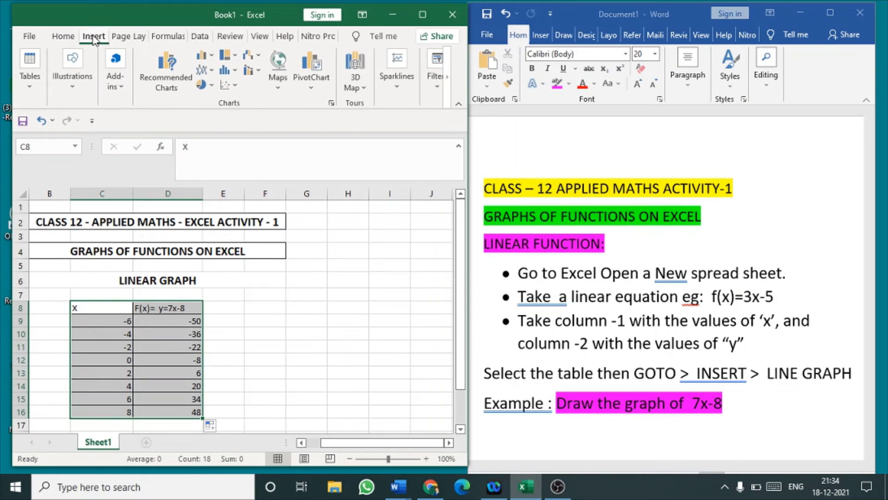
click(204, 72)
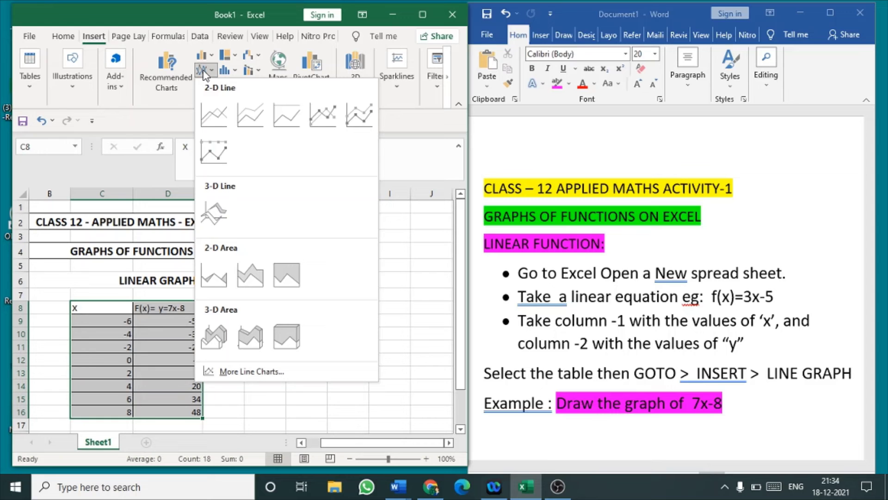
click(188, 89)
click(188, 89)
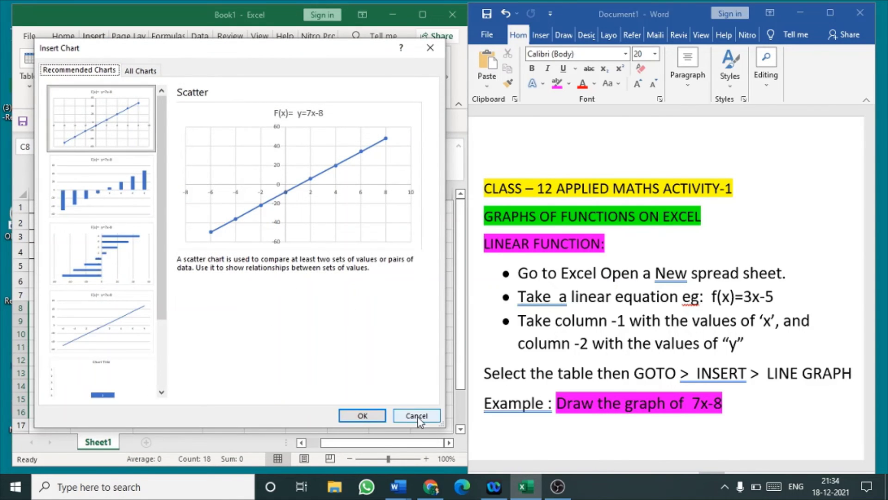
click(417, 416)
click(235, 87)
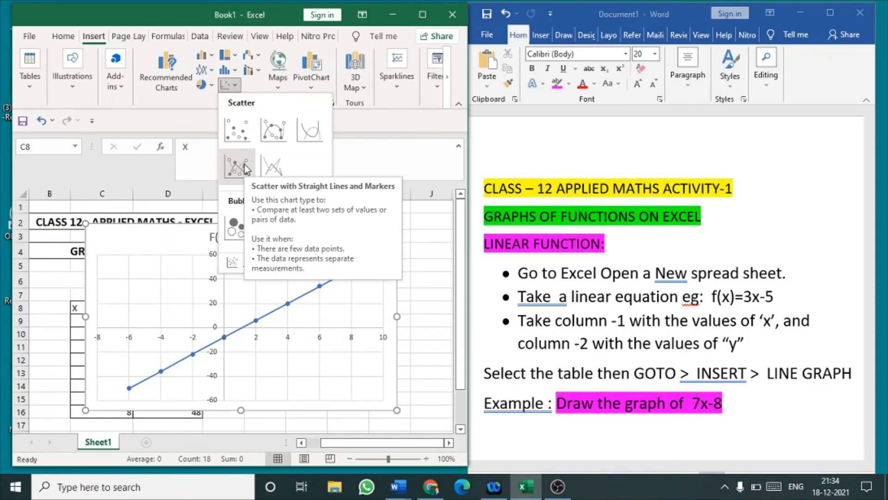
Insert a Scatter with Straight Lines and Markers chart and shrink it beside the table.
click(244, 165)
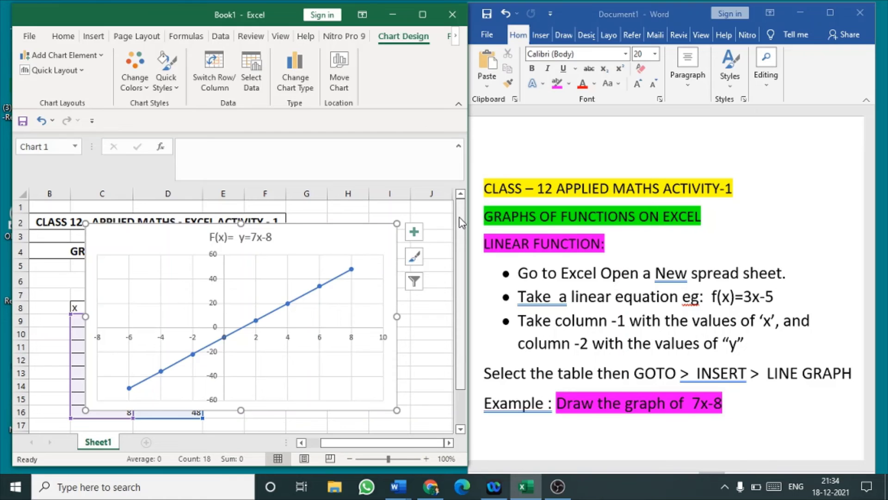
drag(461, 222, 464, 243)
drag(317, 214, 379, 278)
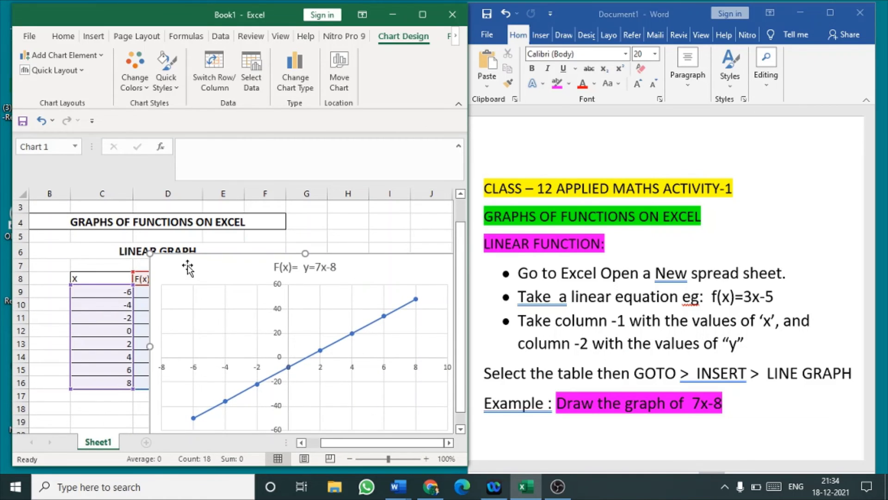
drag(150, 253, 204, 283)
click(324, 317)
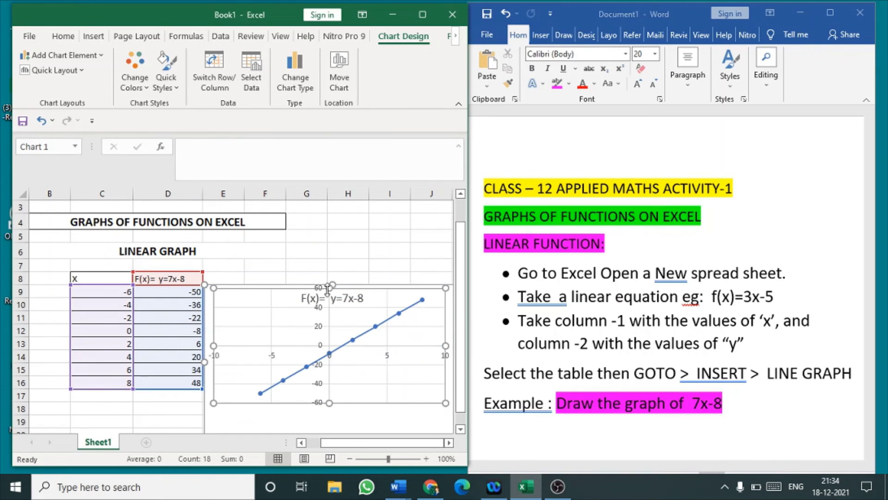
drag(330, 283, 331, 272)
click(399, 252)
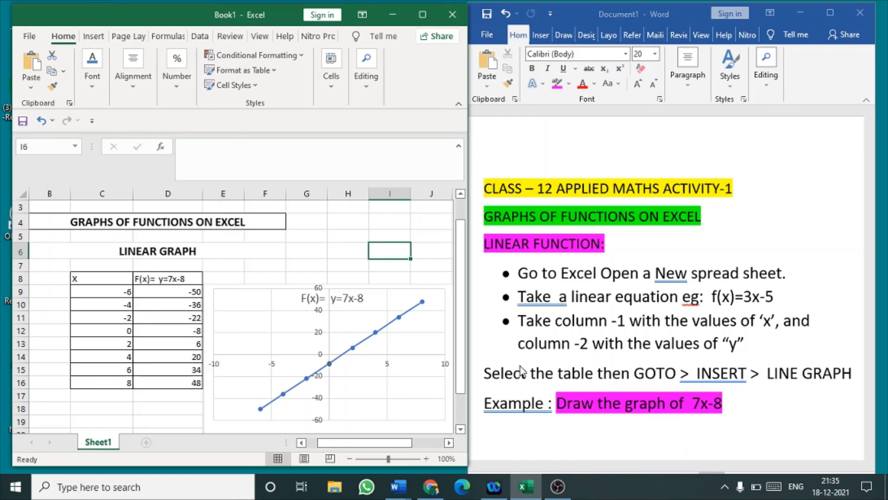
Close the Format Plot Area pane that opened from the chart's gridlines.
click(179, 407)
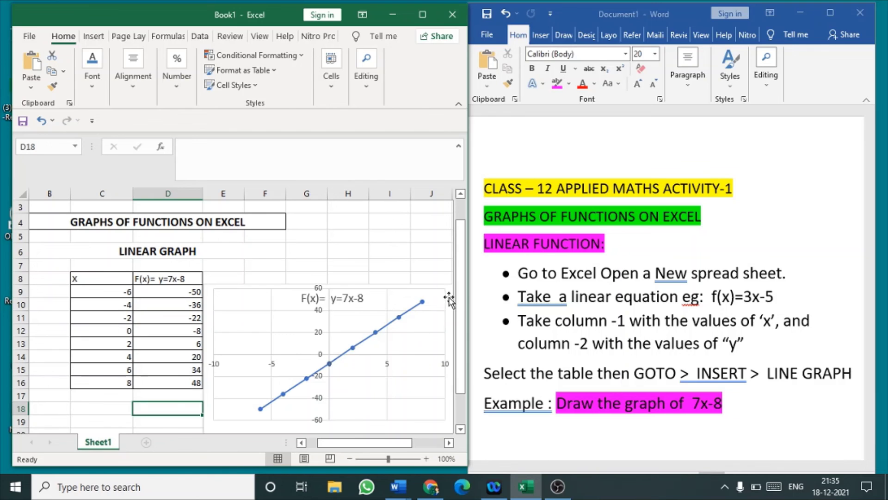
mouse_move(466, 303)
mouse_down()
mouse_move(465, 288)
mouse_move(465, 301)
mouse_up()
double_click(274, 310)
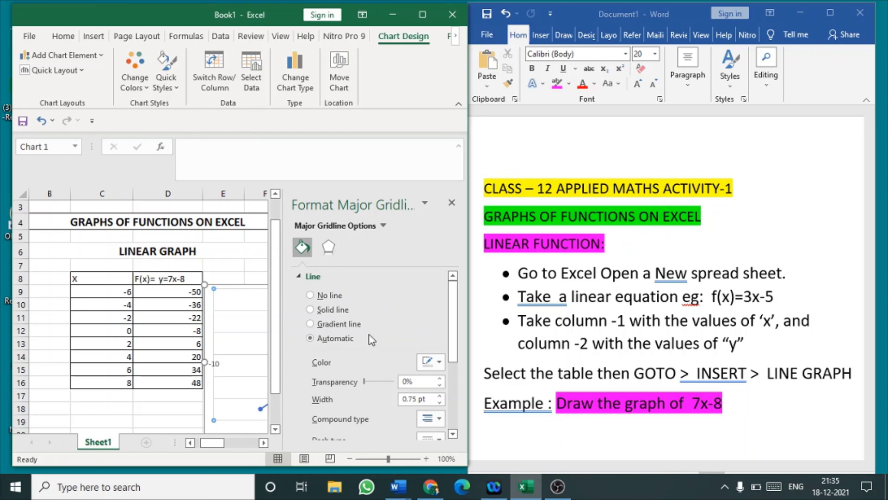
click(250, 327)
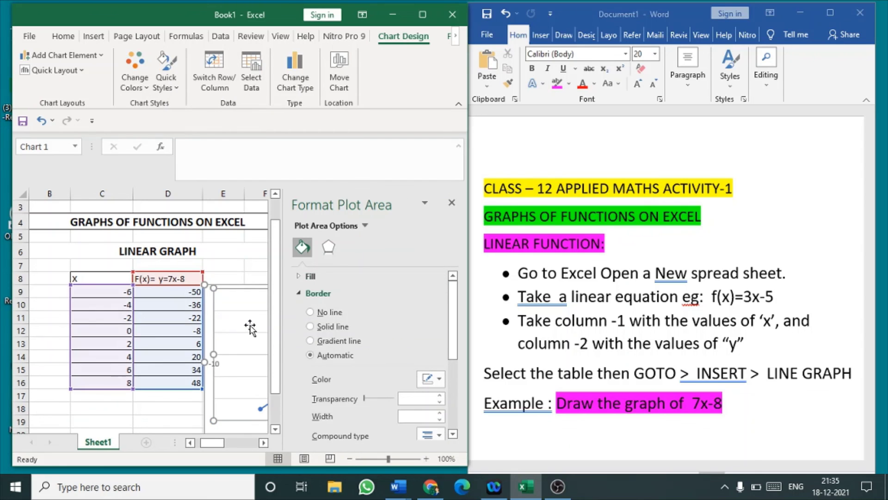
click(452, 203)
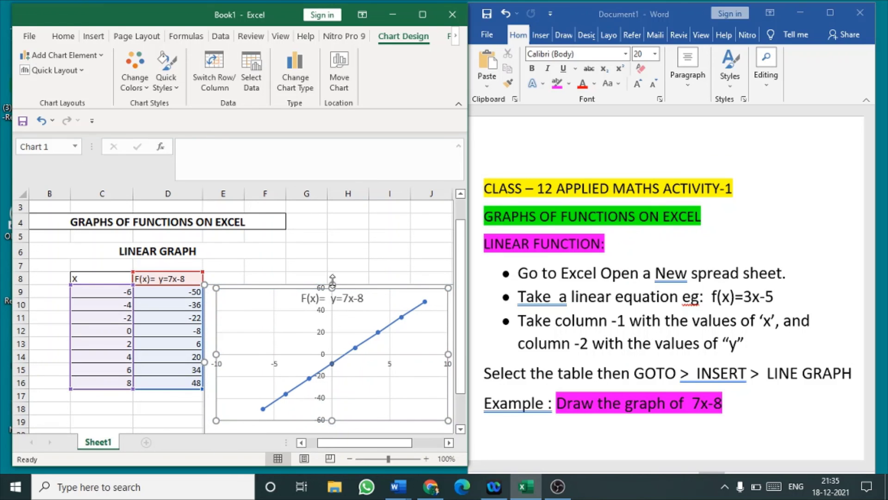
Move the chart title to the chart's top edge and stretch the chart taller.
click(330, 300)
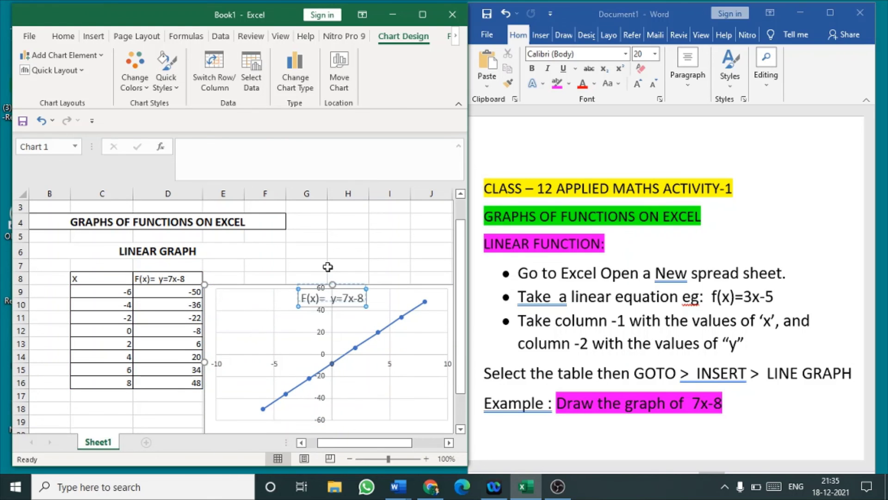
drag(328, 266, 329, 276)
click(275, 303)
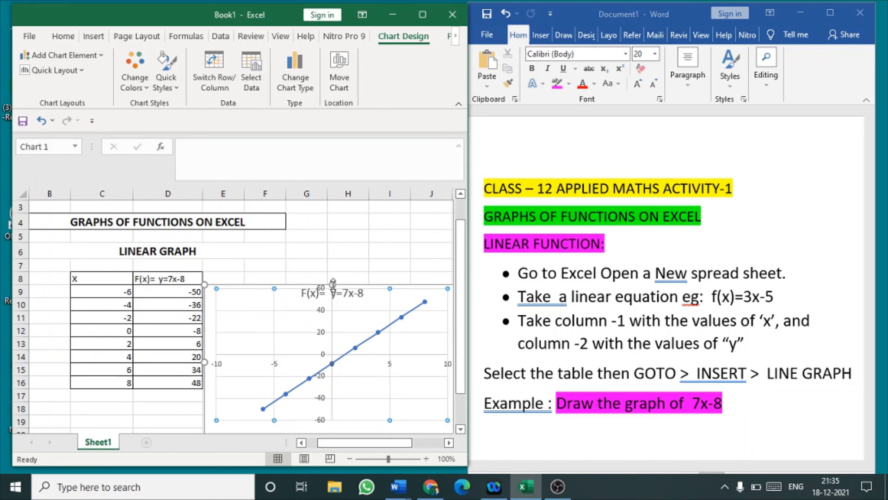
drag(332, 283, 333, 246)
drag(461, 270, 461, 260)
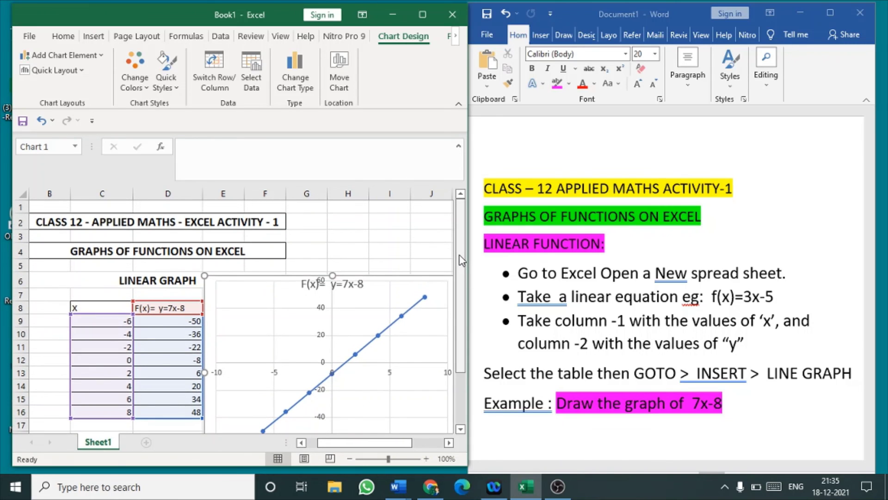